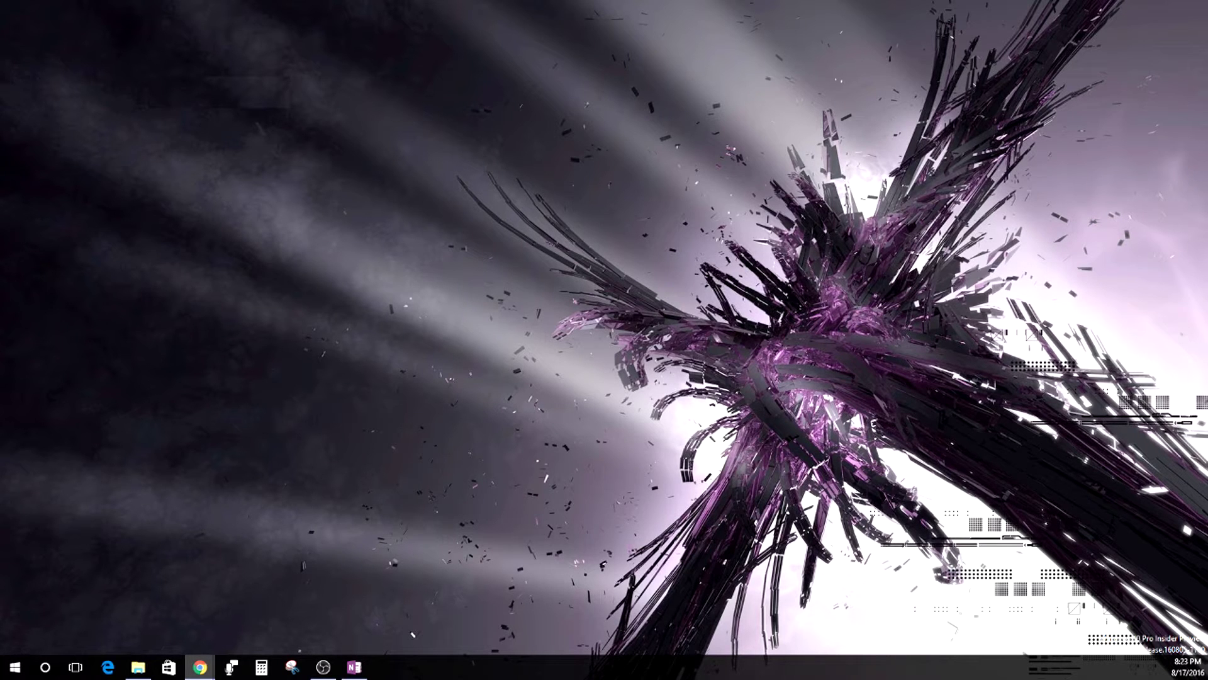
- Launch AVer MediaCenter 3D from Start and start the live preview on its Capture page
key("super")
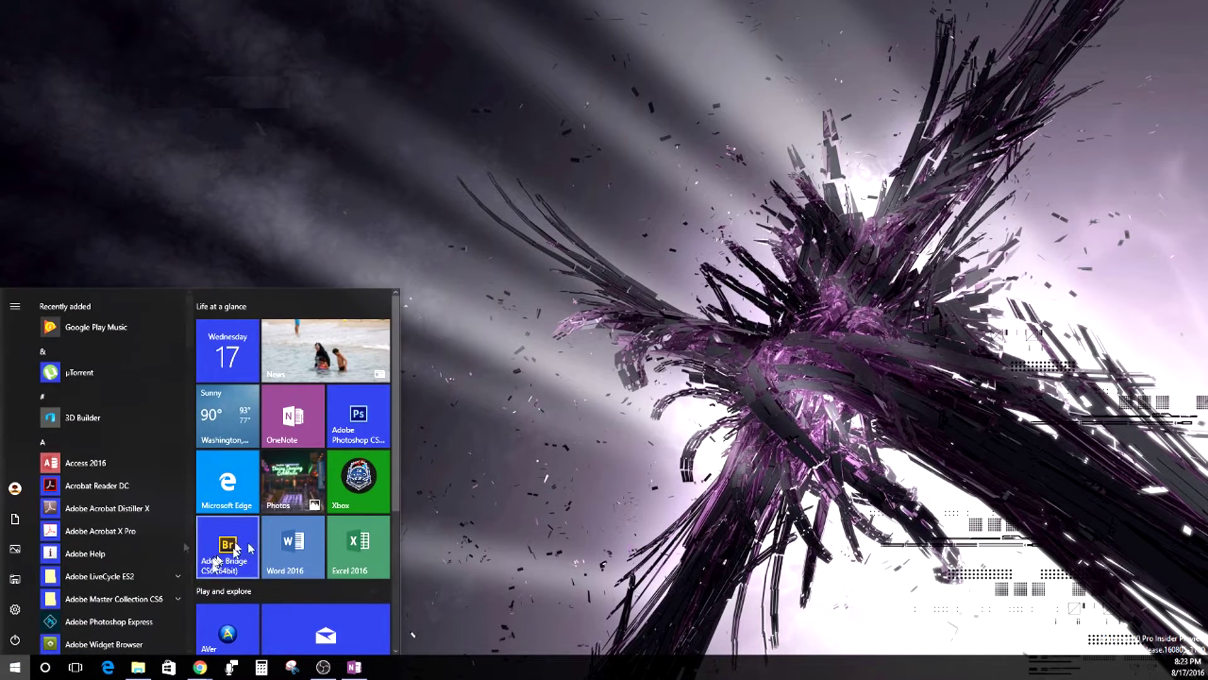
left_click(412, 634)
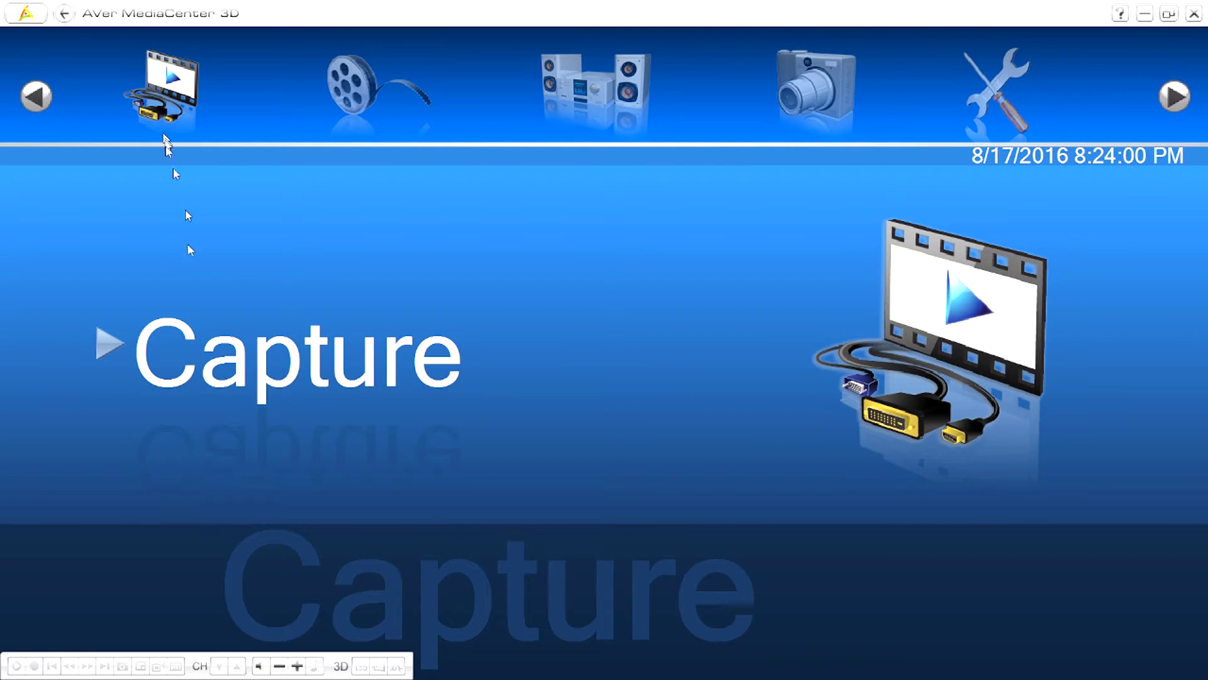
left_click(245, 362)
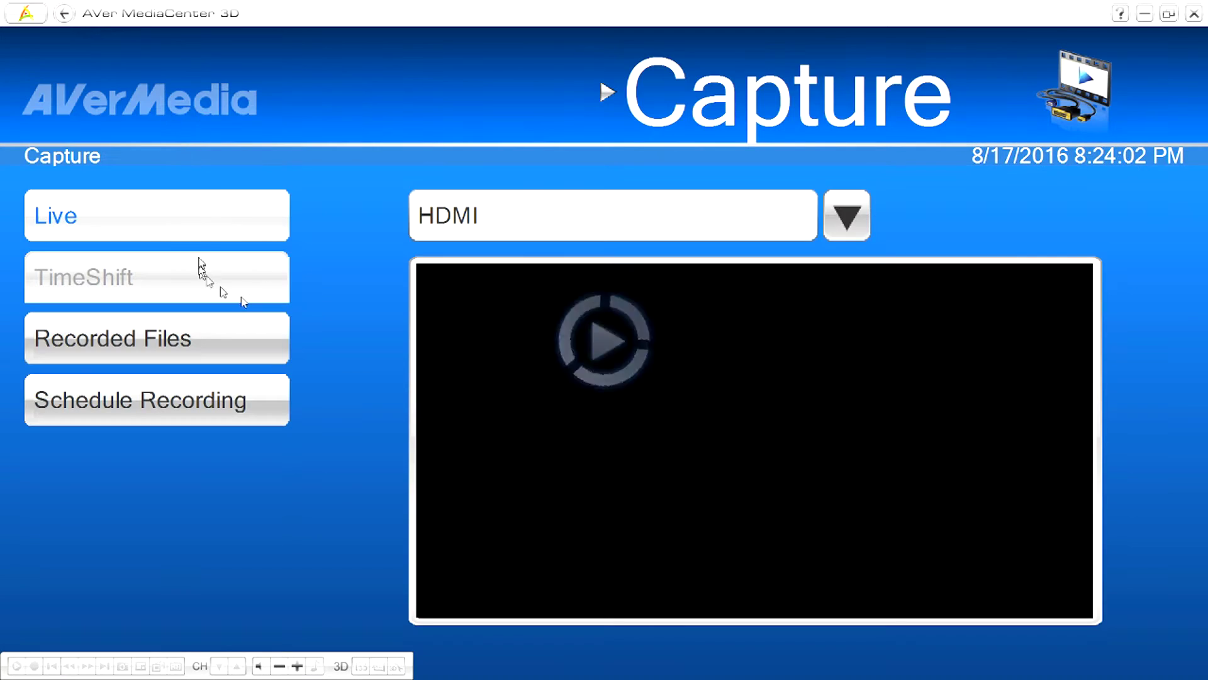
left_click(229, 276)
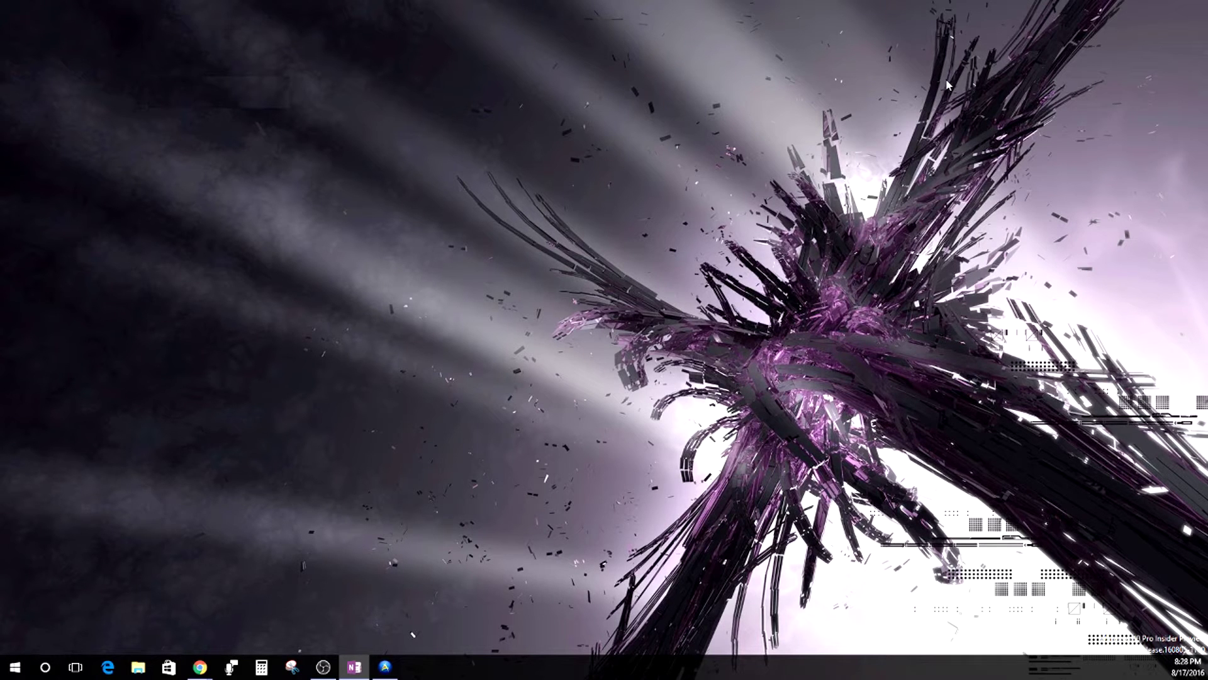
- Restore AVer MediaCenter 3D, dismiss the CRL warning and switch the preview's source to HDMI
left_click(386, 667)
left_click(564, 474)
right_click(650, 444)
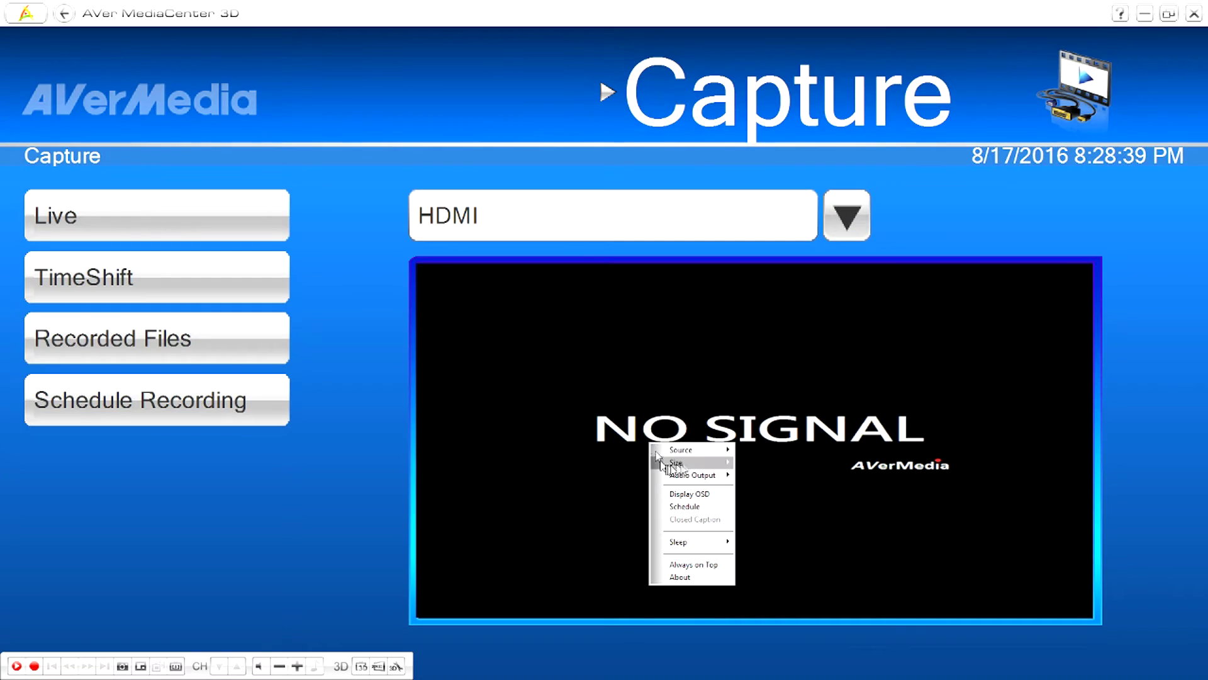
mouse_move(692, 449)
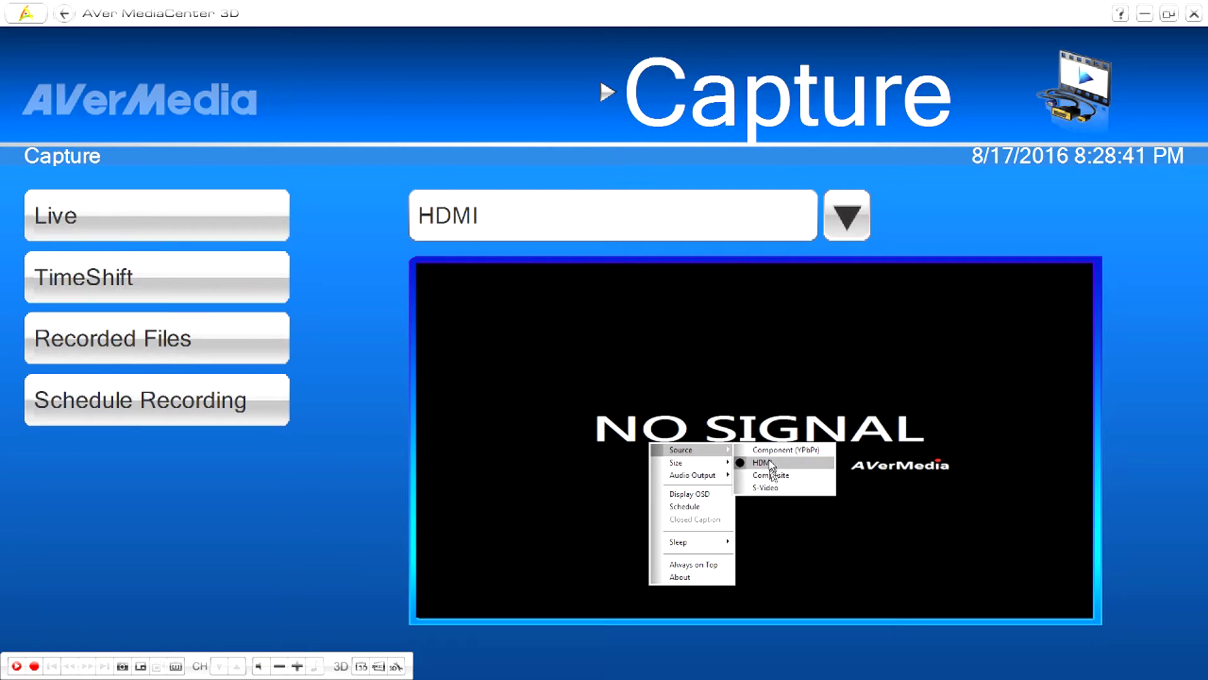
left_click(771, 463)
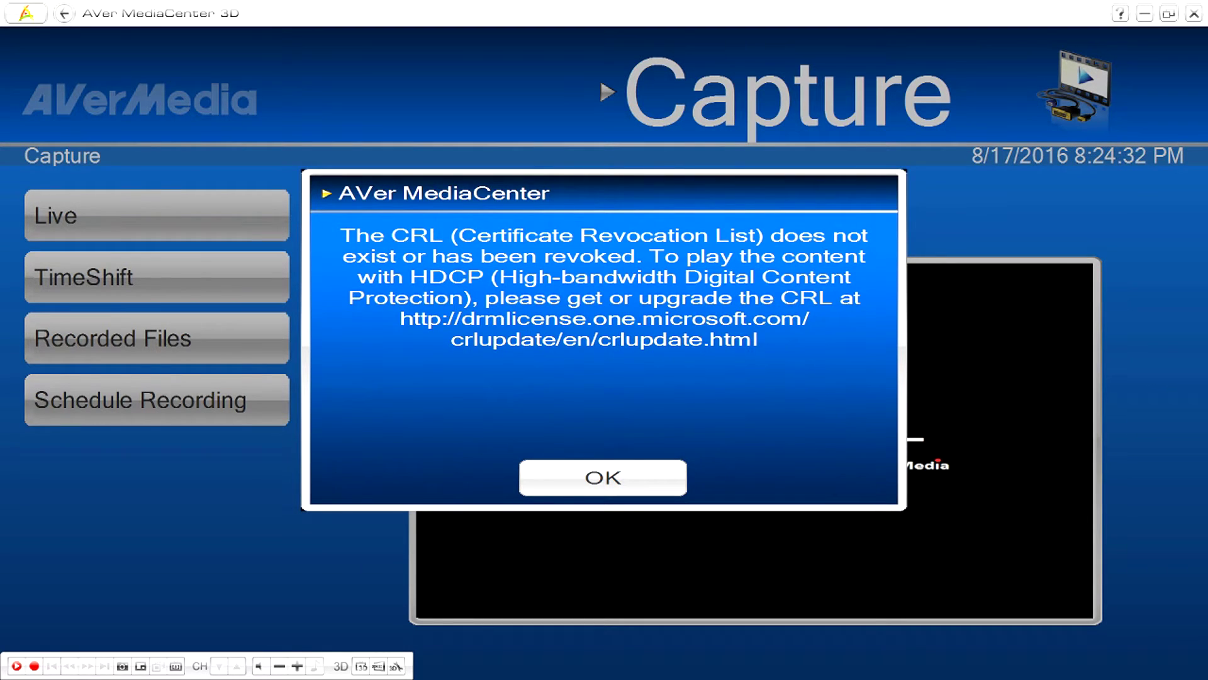
- Open File Explorer at This PC with Win+E while the CRL error stays open
left_click_drag(97, 321, 265, 5)
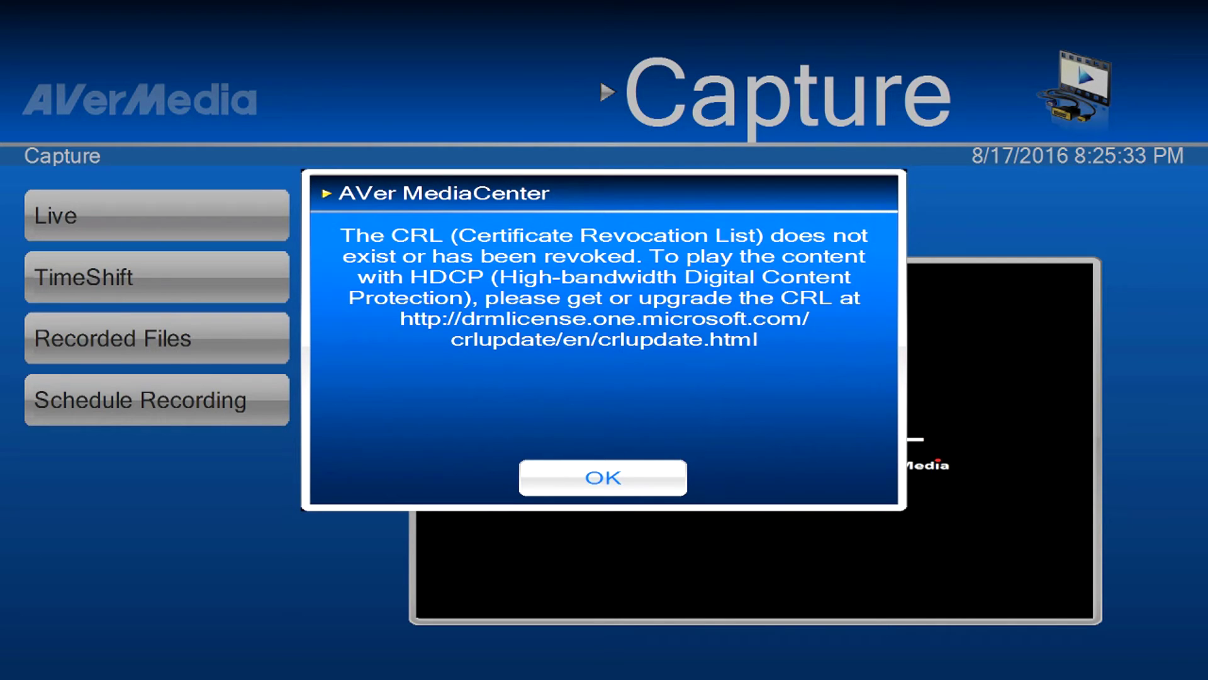
key("super+e")
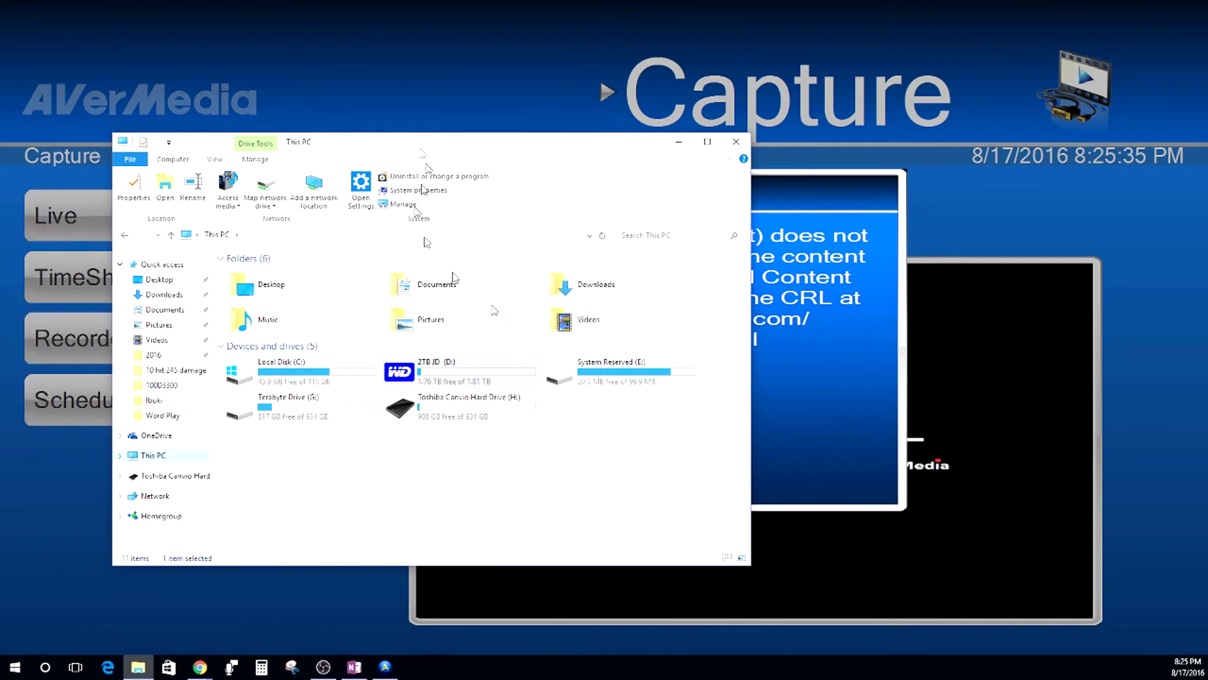
- Open Local Disk (C:) and turn on 'Show hidden files, folders and drives' via a Start search for 'hidden'
double_click(280, 374)
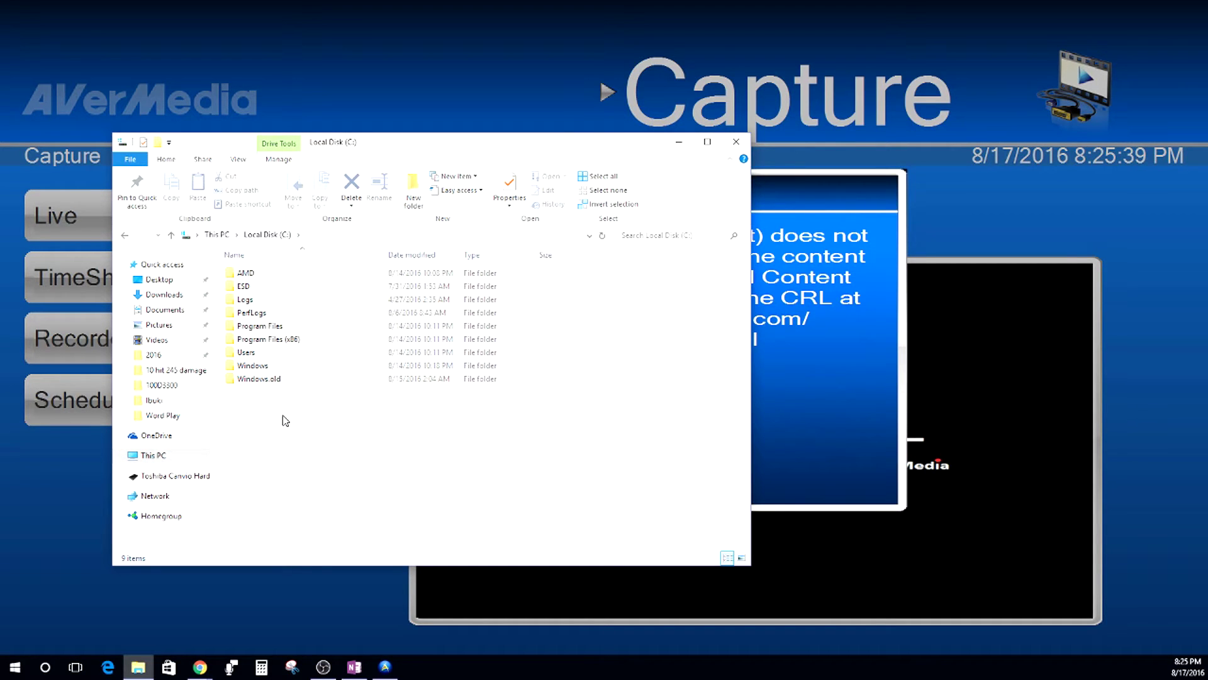
left_click(16, 666)
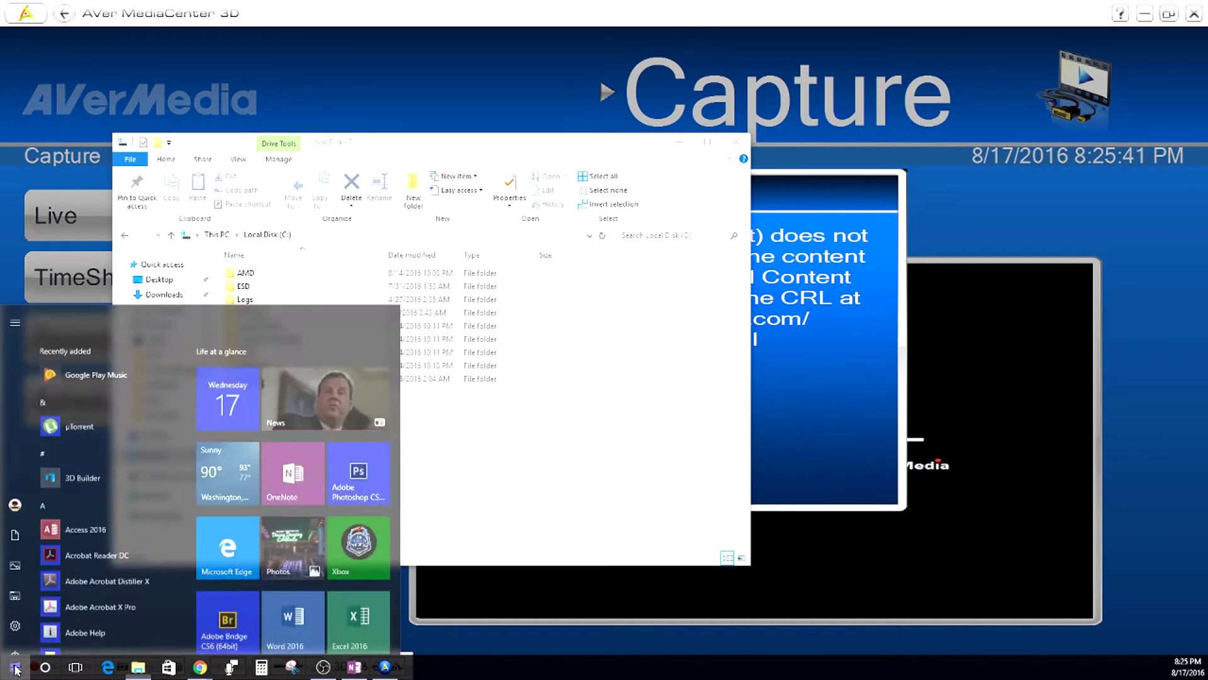
type("hidden")
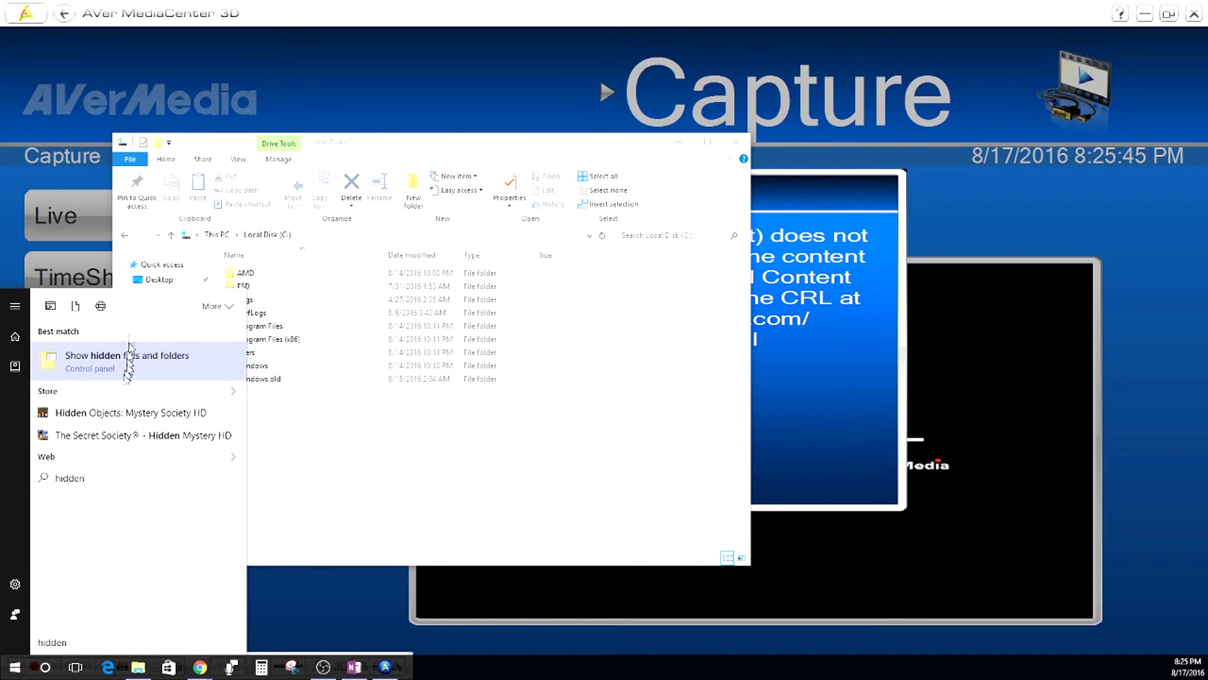
left_click(129, 365)
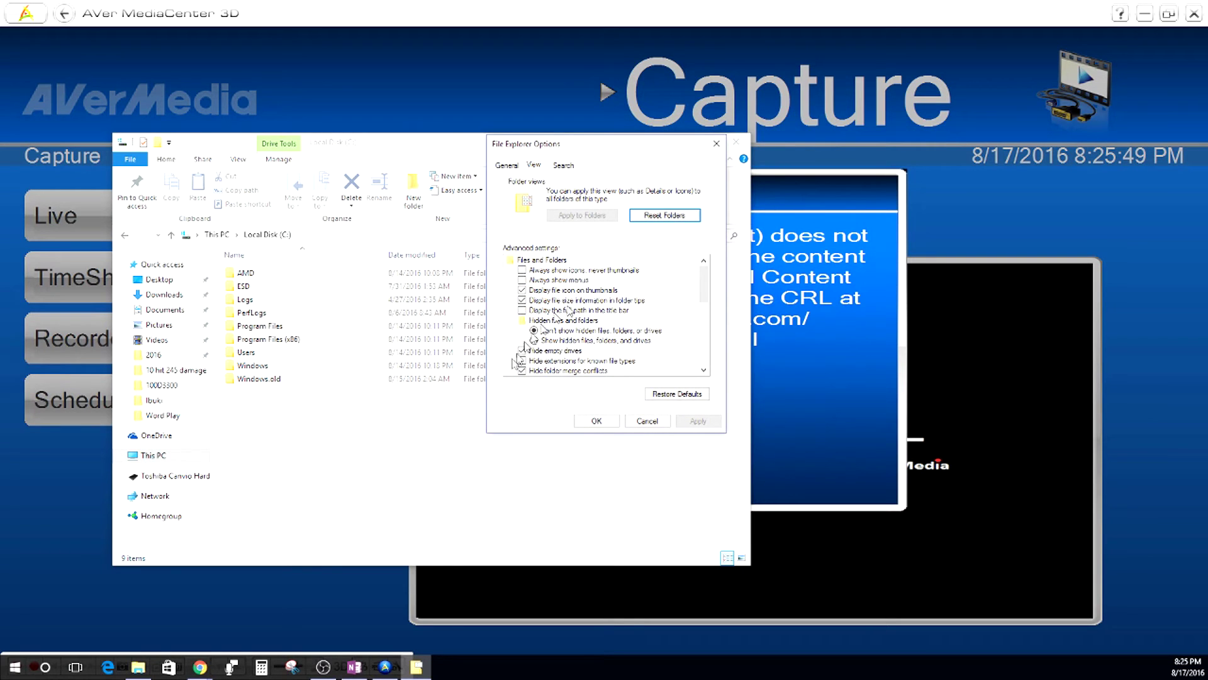
left_click(534, 341)
left_click(596, 421)
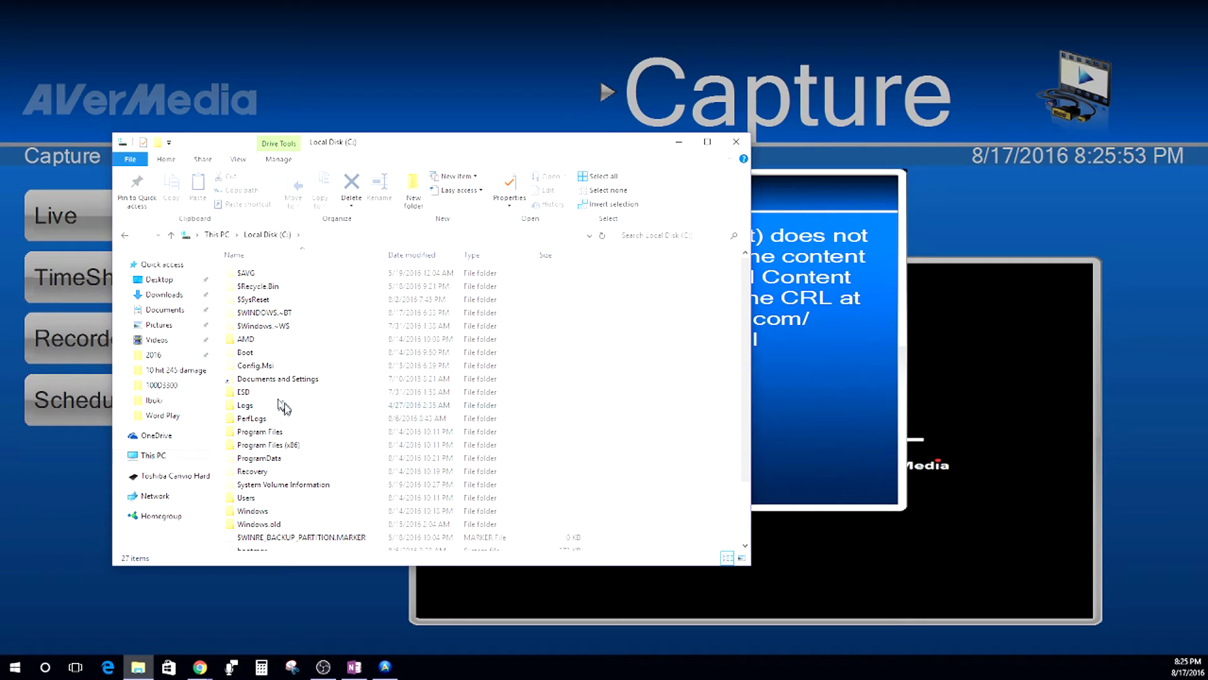
- Navigate from Local Disk (C:) through ProgramData and Microsoft into the Windows folder
scroll(291, 421, "down", 2)
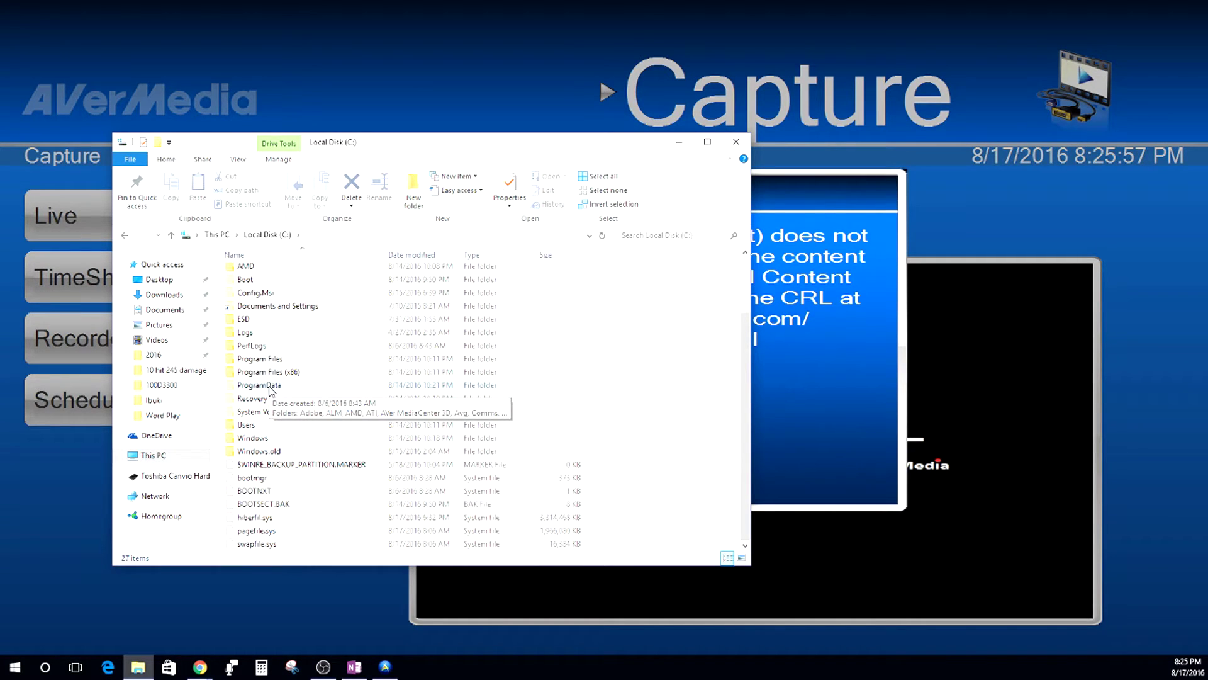
double_click(270, 385)
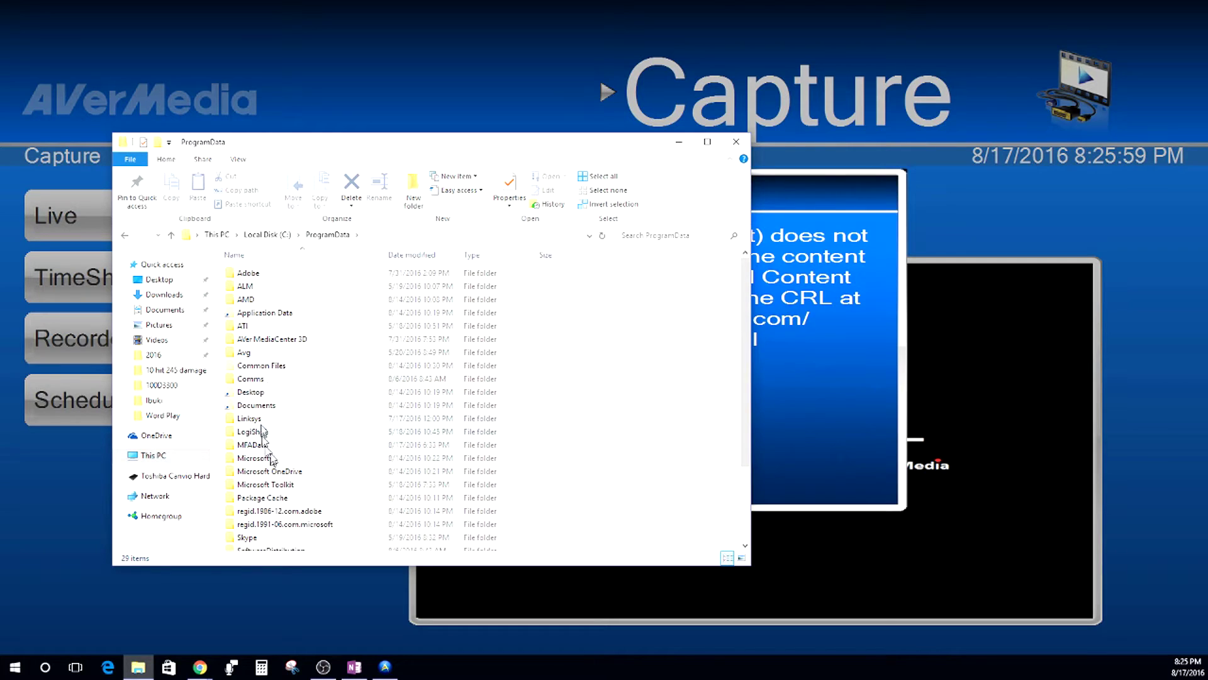
left_click(260, 471)
double_click(260, 458)
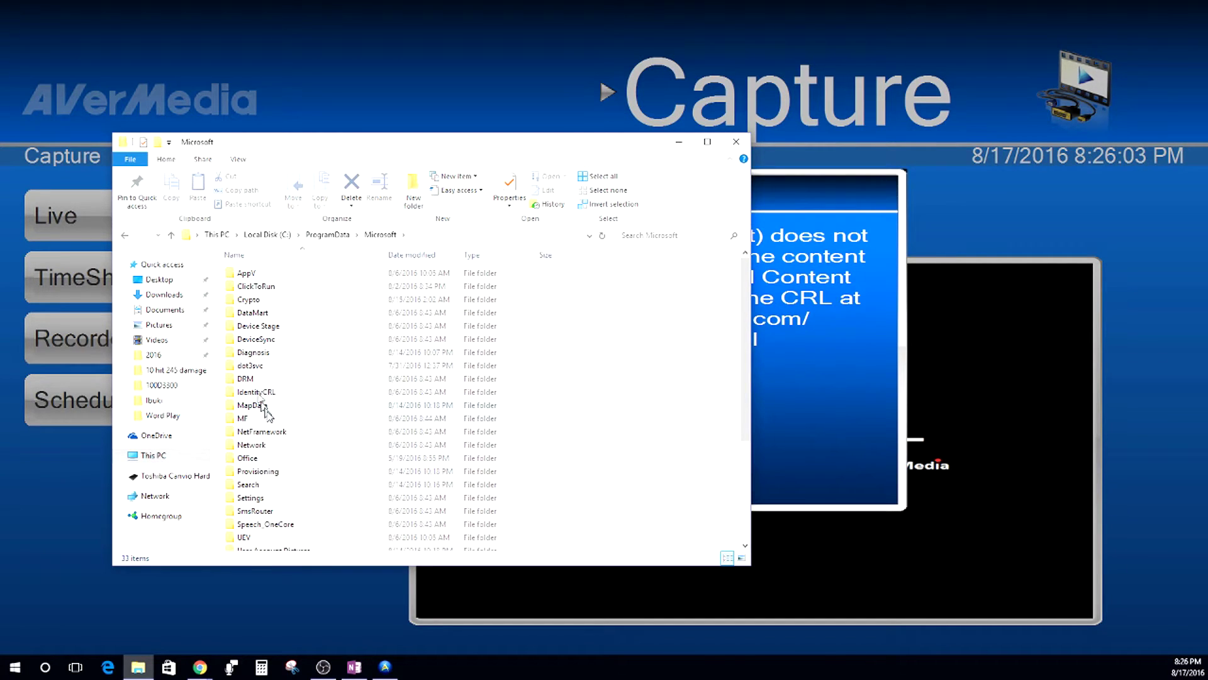
left_click(265, 377)
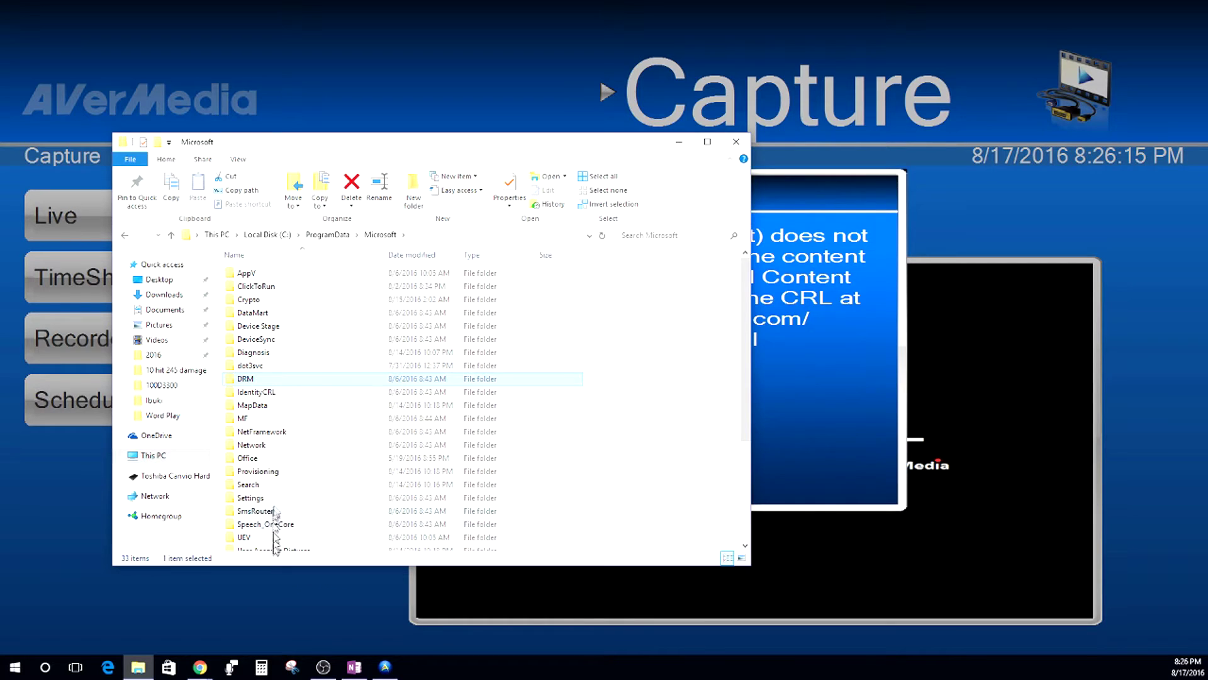
scroll(267, 498, "down", 2)
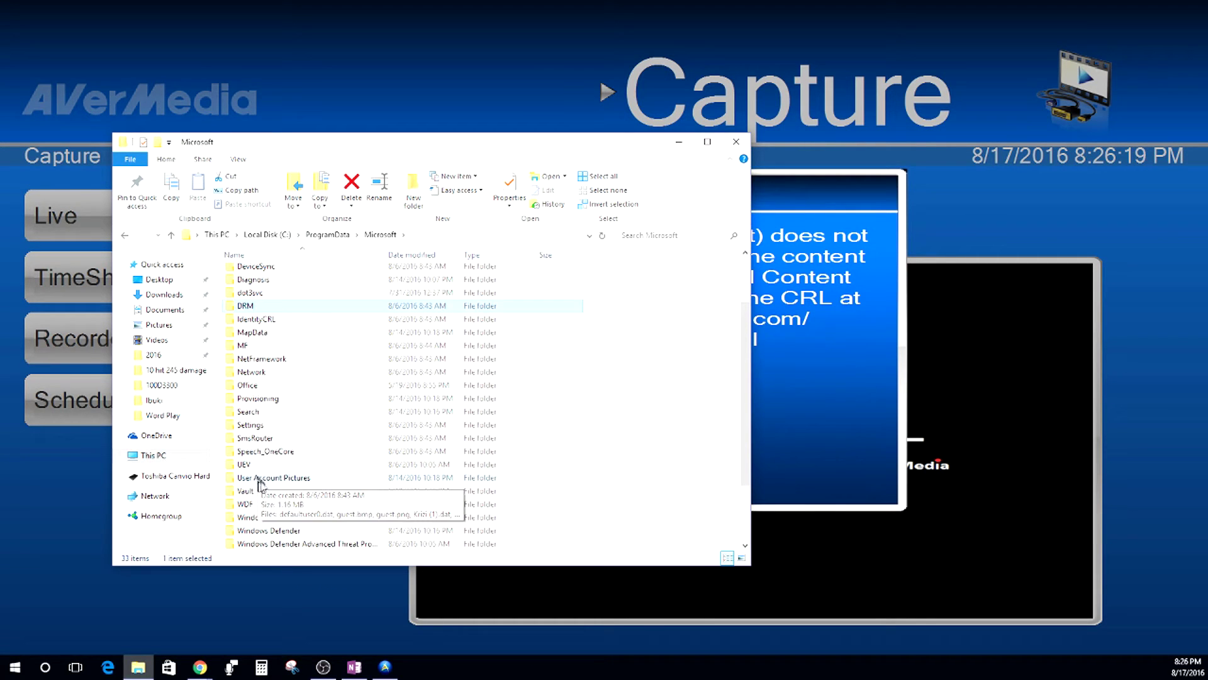
double_click(263, 518)
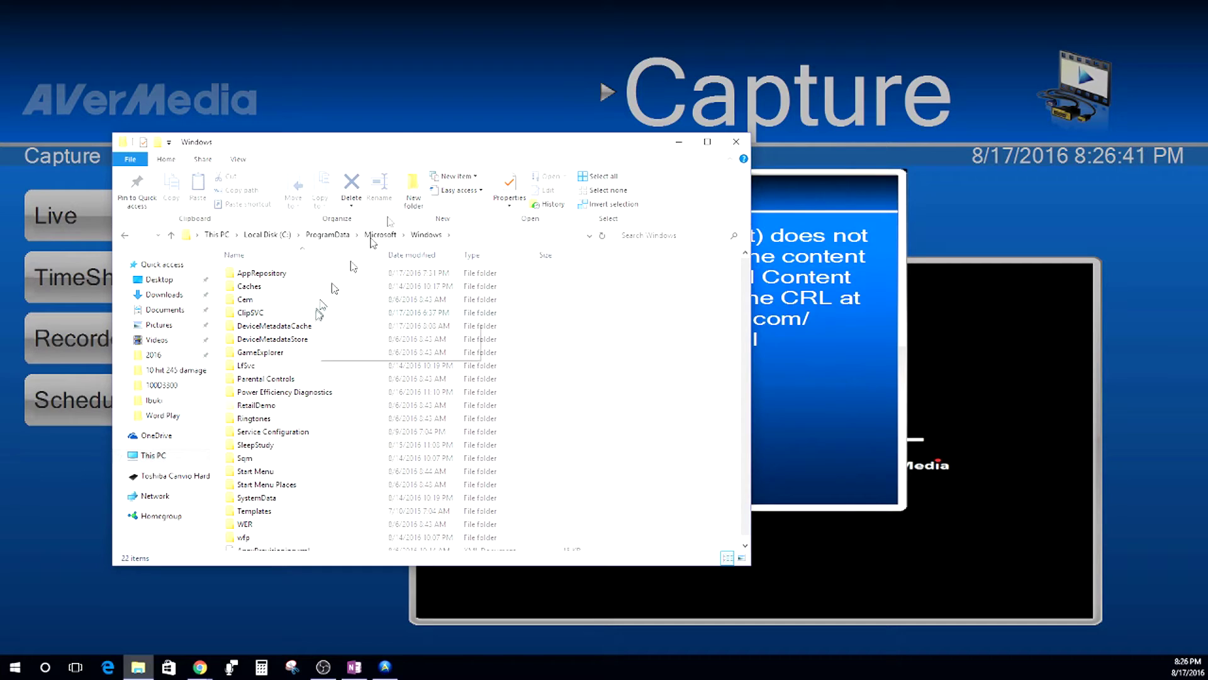
left_click(413, 189)
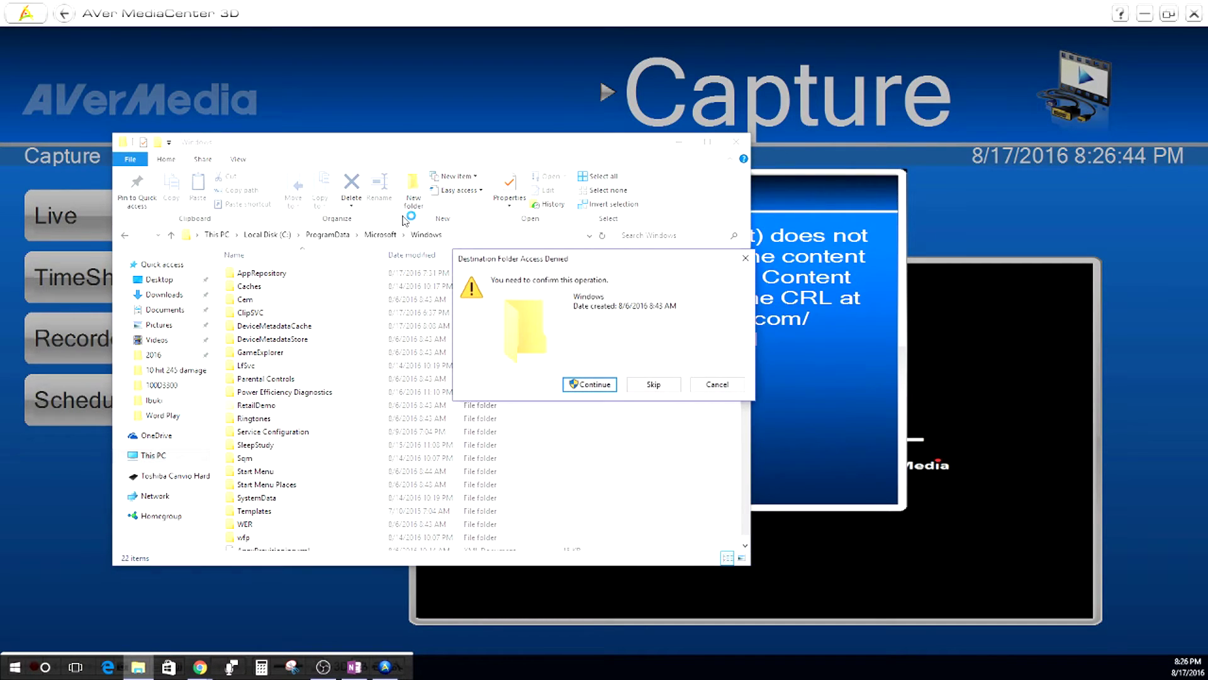
left_click(573, 382)
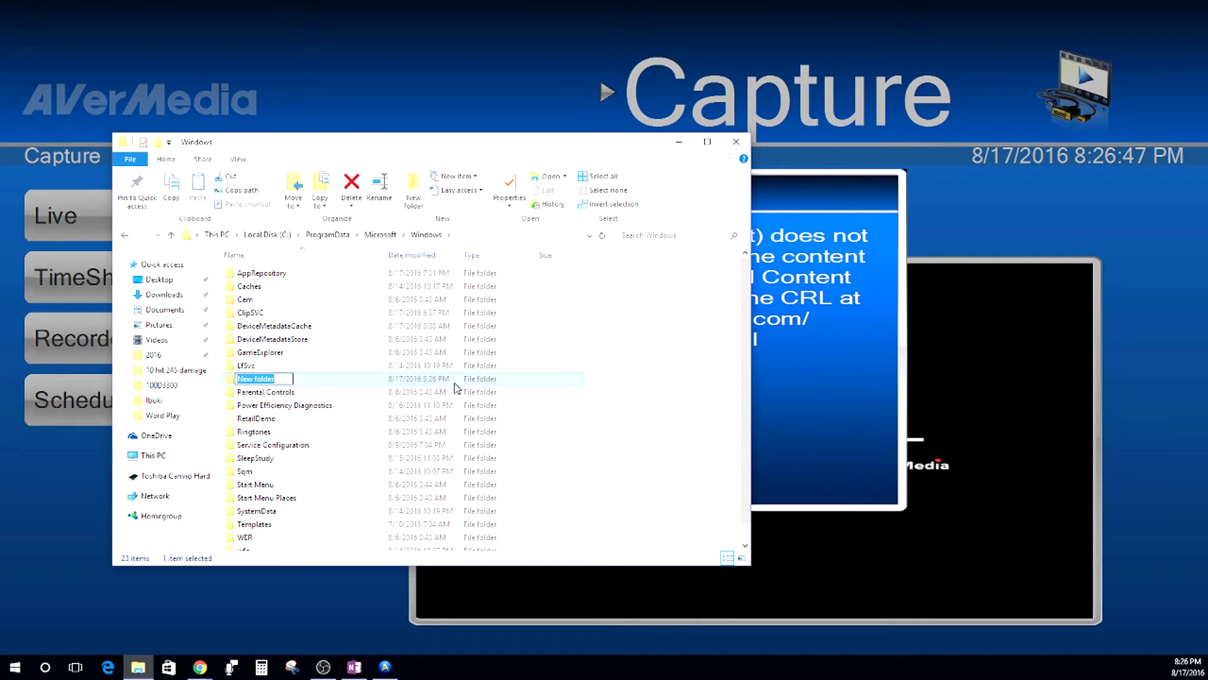
type("DRM")
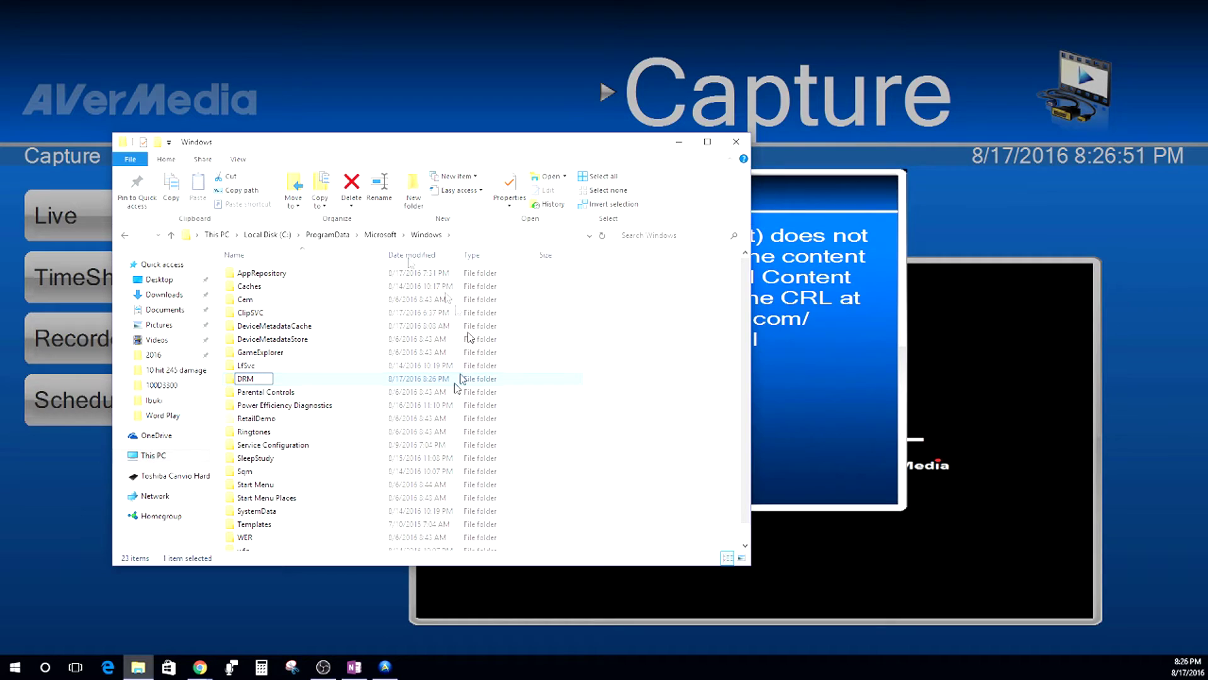
key("Escape")
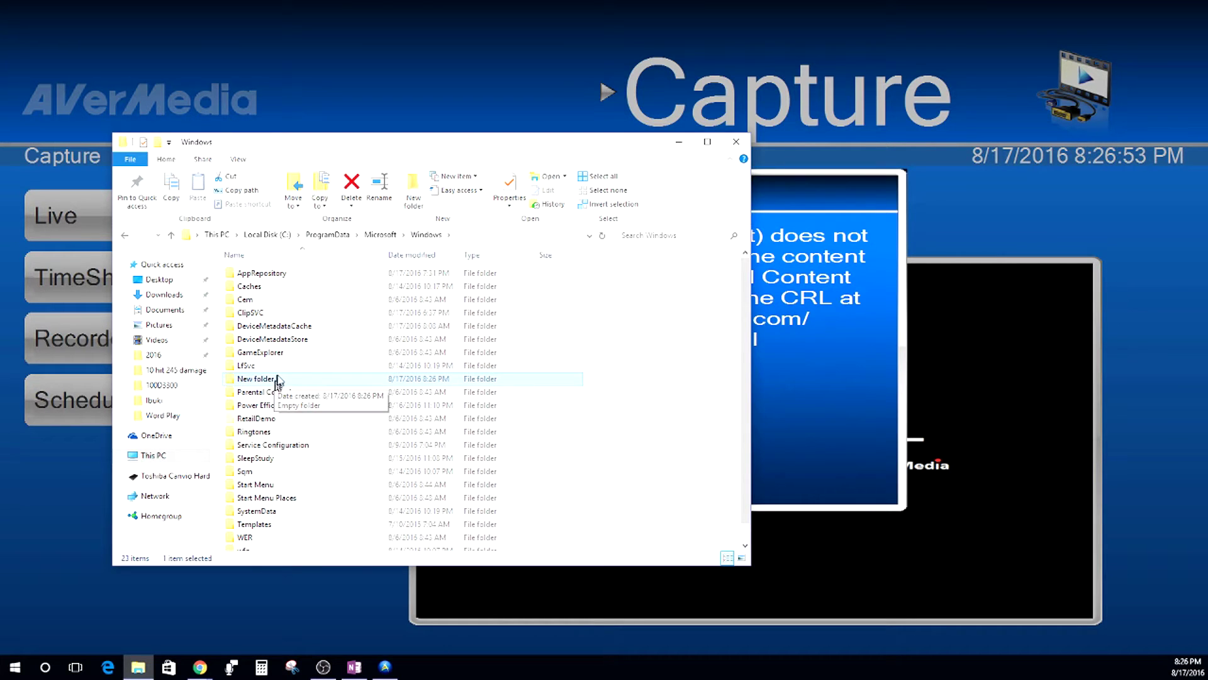
key("Delete")
left_click(266, 249)
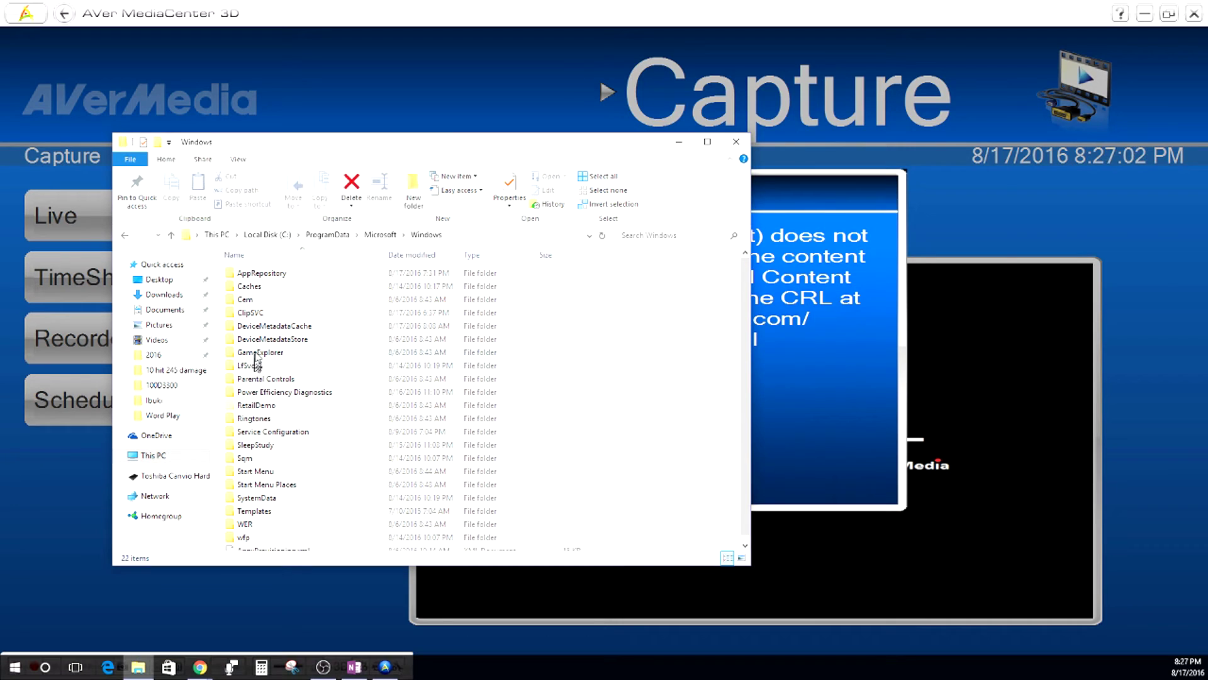
- Check that the Microsoft\DRM folder holds only a Server subfolder, then return to Microsoft
left_click(125, 235)
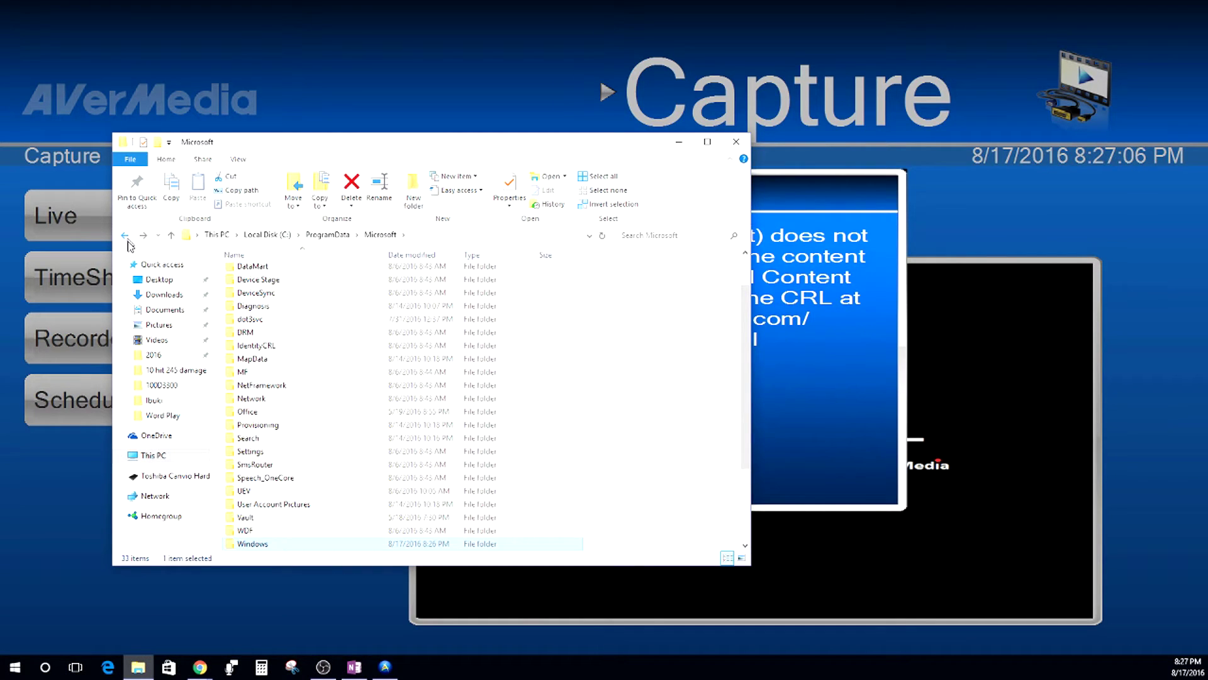
double_click(250, 333)
left_click(264, 273)
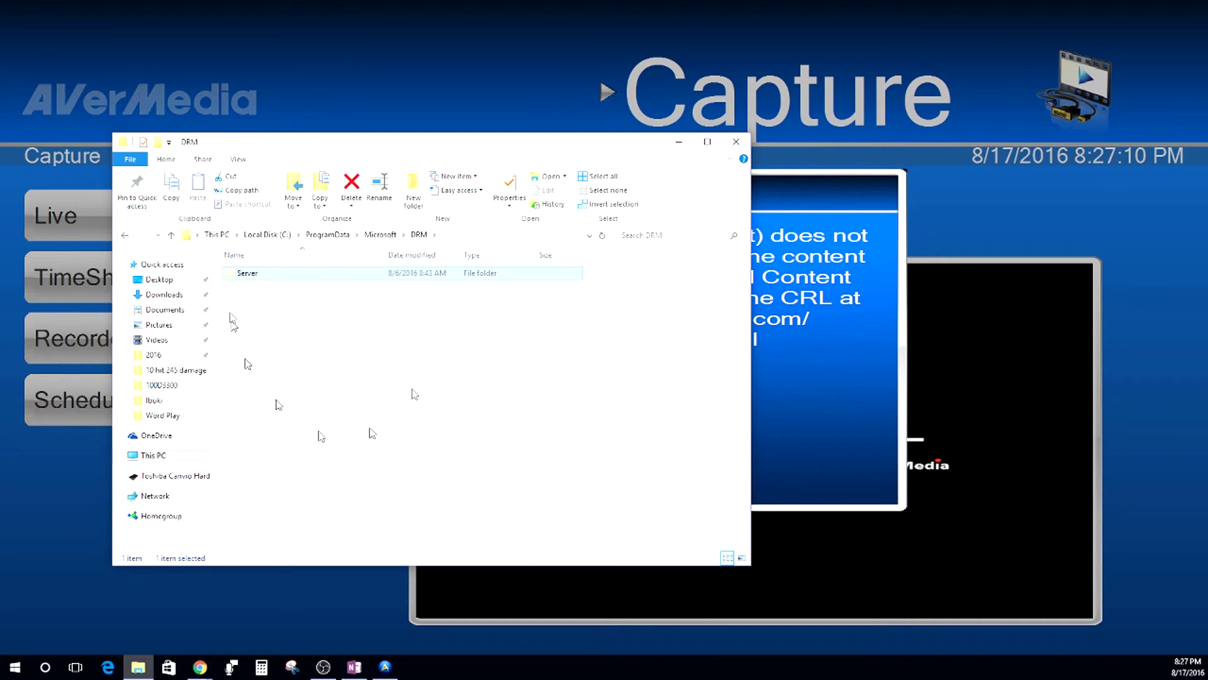
left_click(125, 235)
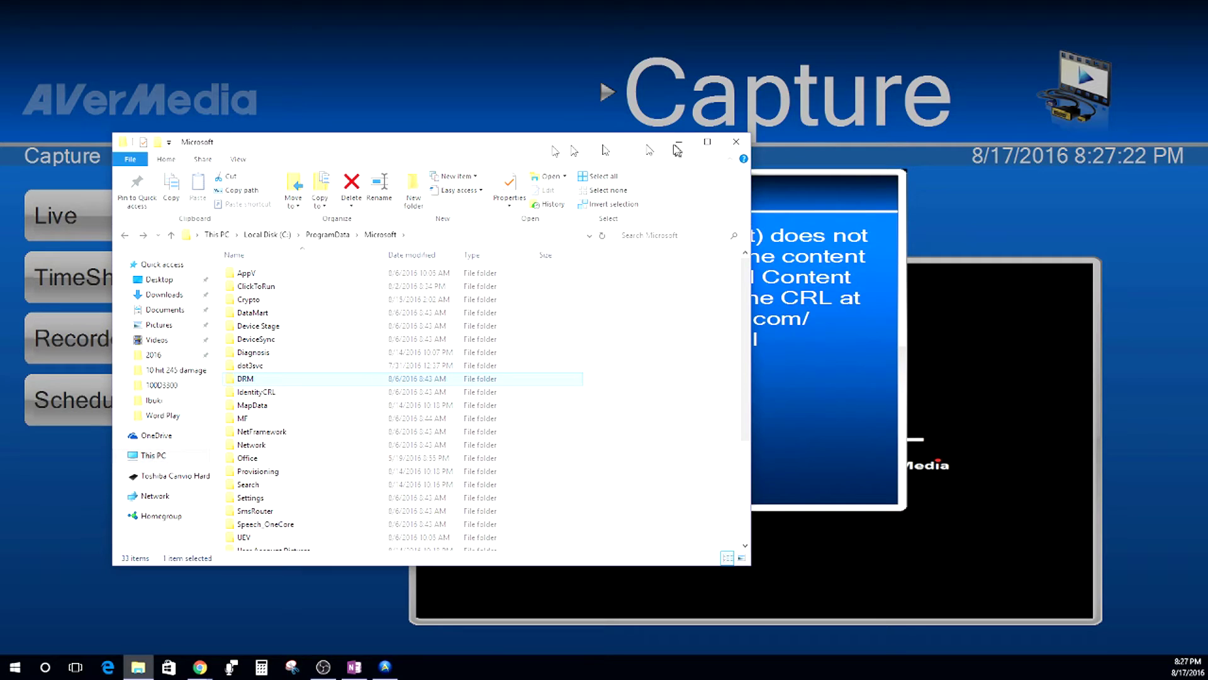
- Move the File Explorer window further left on the screen
left_click_drag(506, 148, 446, 151)
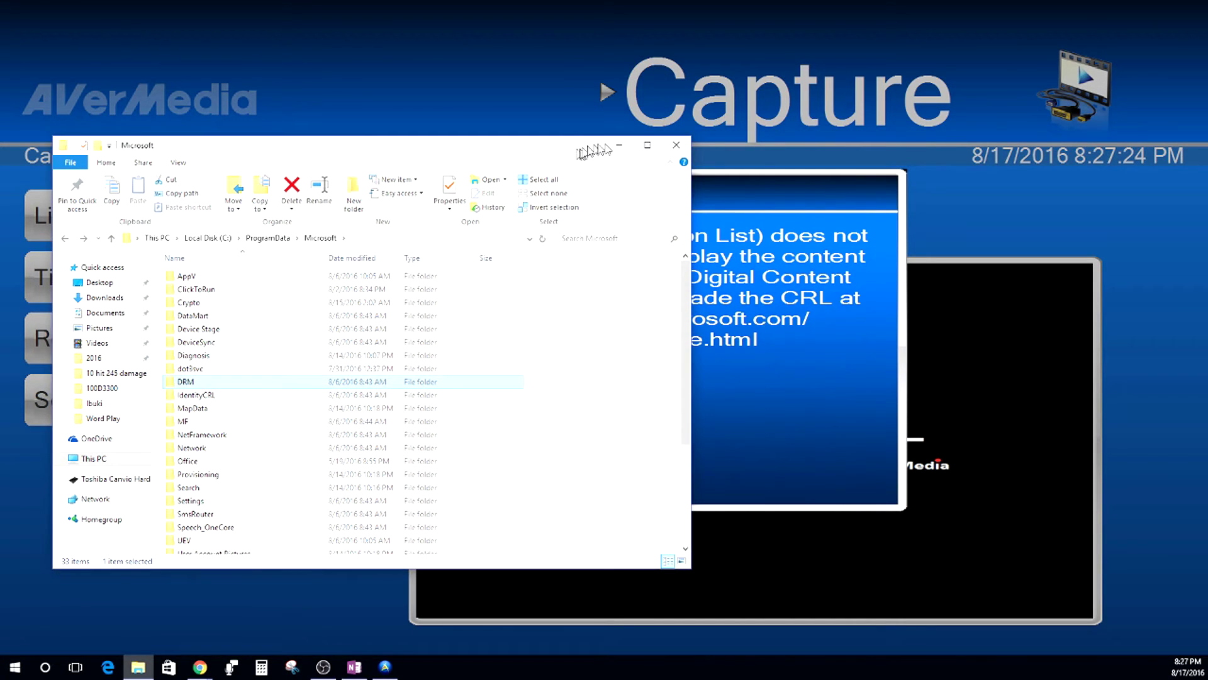